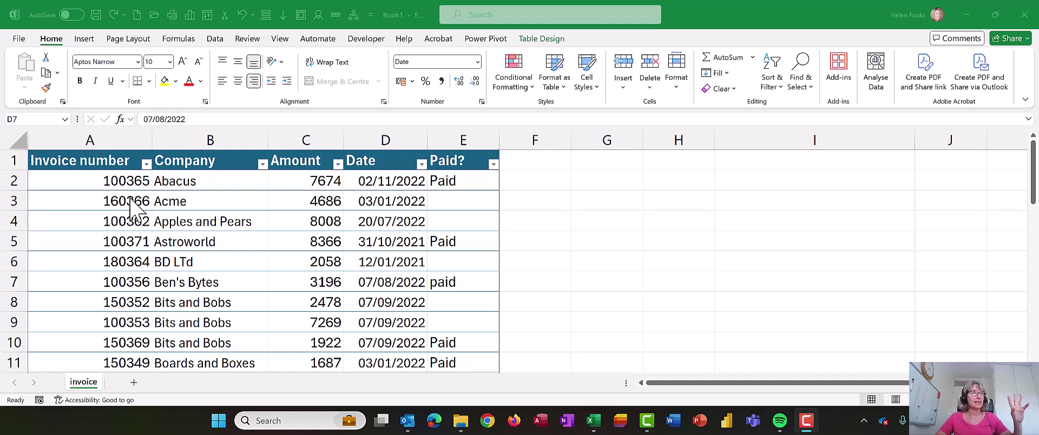
View the available table styles for the invoice table without applying a new one
click(167, 200)
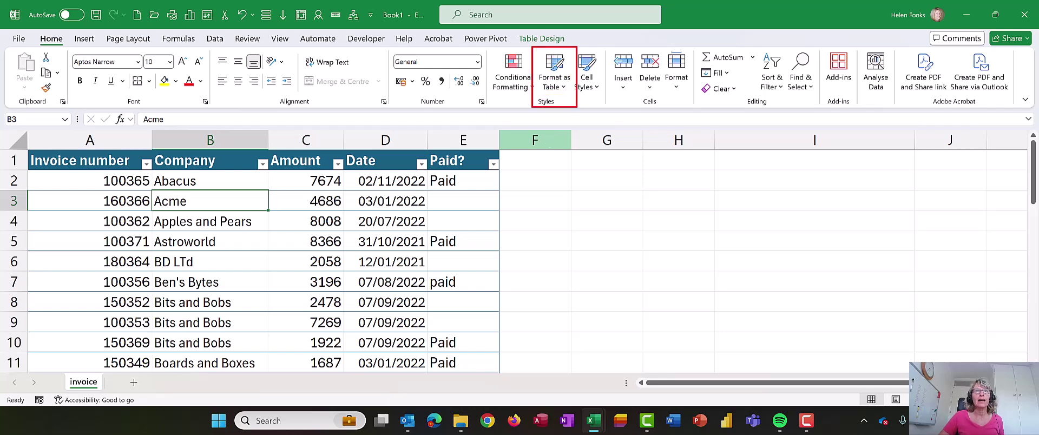
click(561, 84)
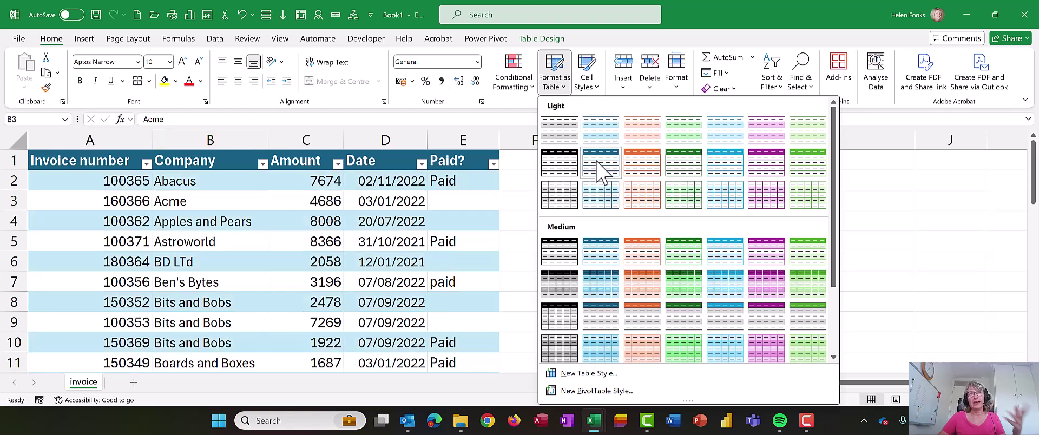
click(325, 232)
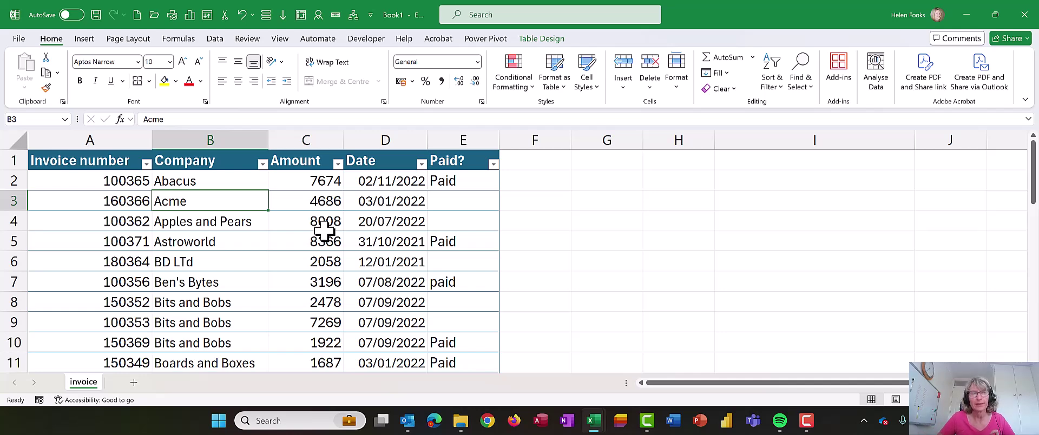
Examine the invoice table's column headers, Date column and data rows at a larger zoom, ending back at cell A1
click(187, 162)
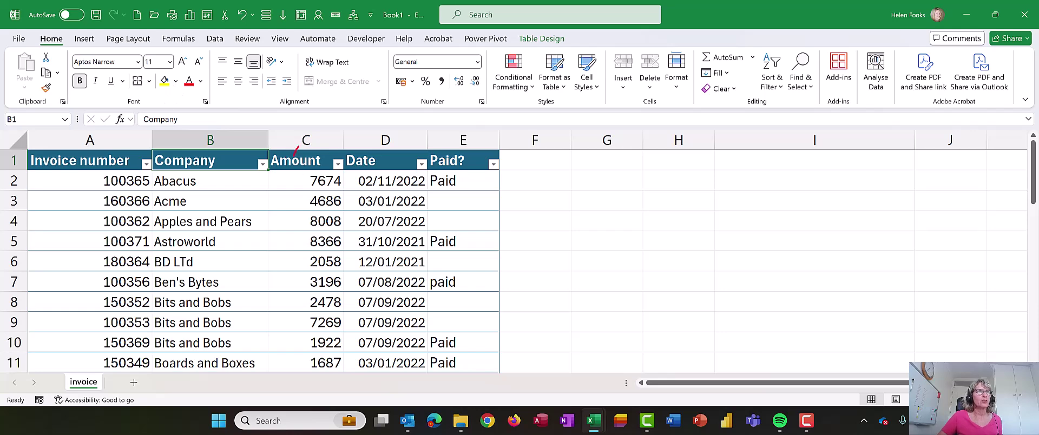
mouse_move(299, 147)
mouse_down()
mouse_move(319, 132)
mouse_move(401, 128)
mouse_move(422, 150)
mouse_up()
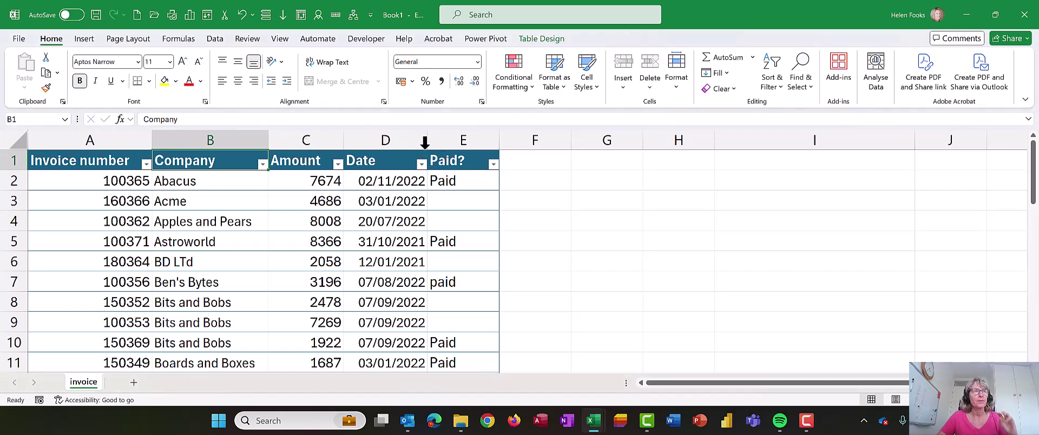
click(294, 161)
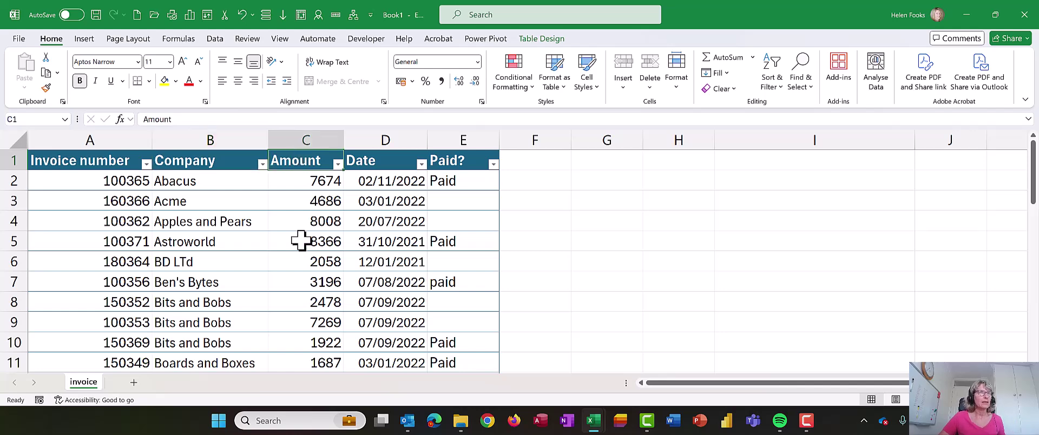
ctrl+scroll(303, 232, up, 3)
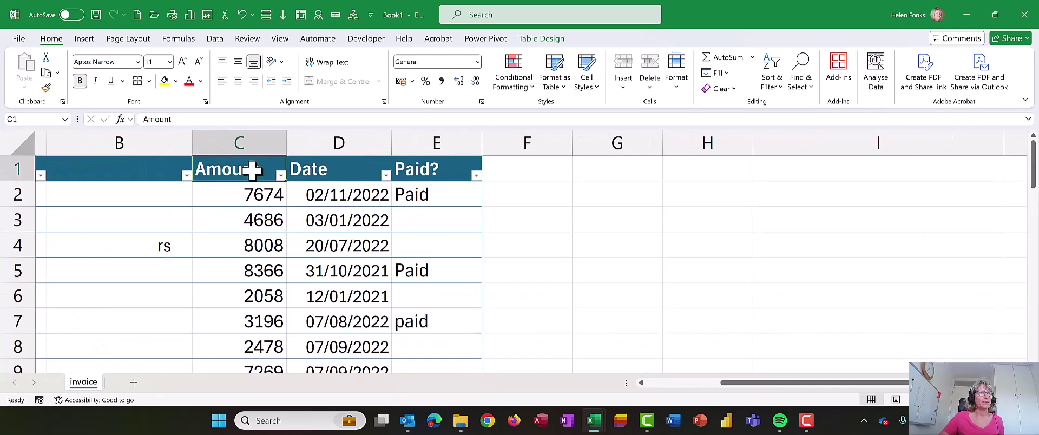
key(Right)
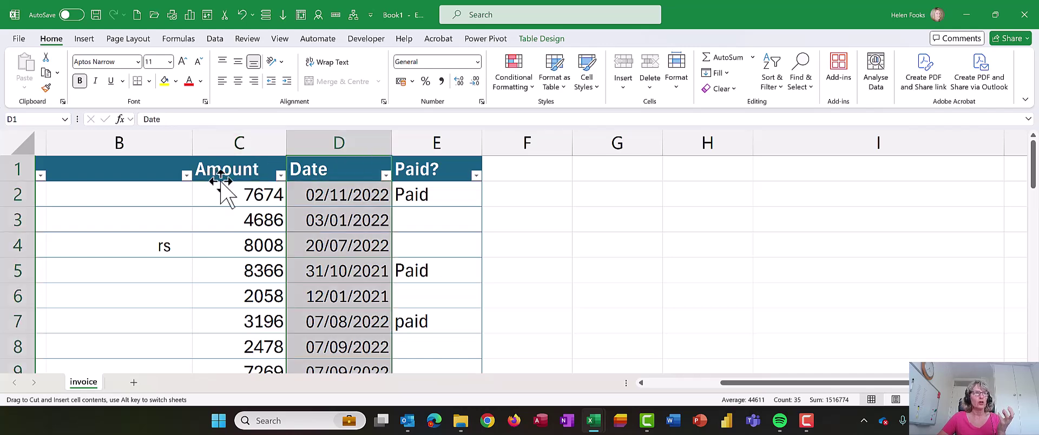
key(ctrl+shift+Down)
key(ctrl+shift+Up)
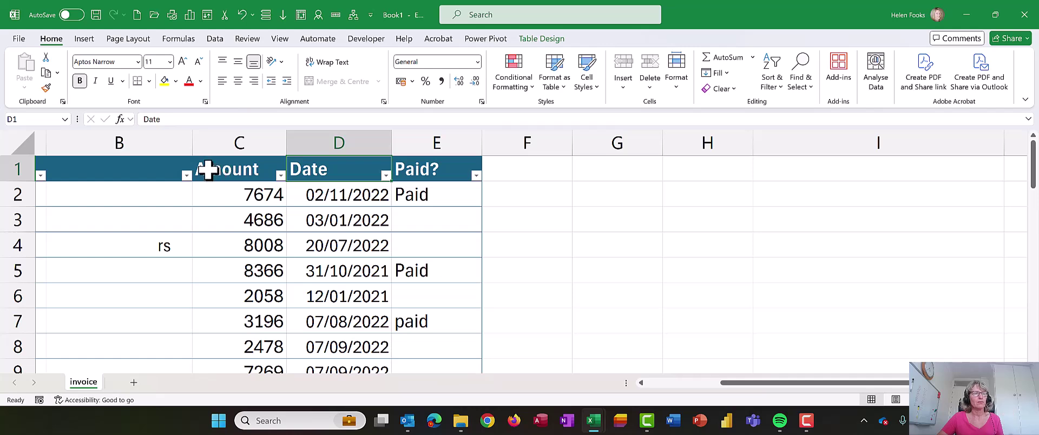
scroll(220, 169, down, 2)
scroll(221, 169, right, 1)
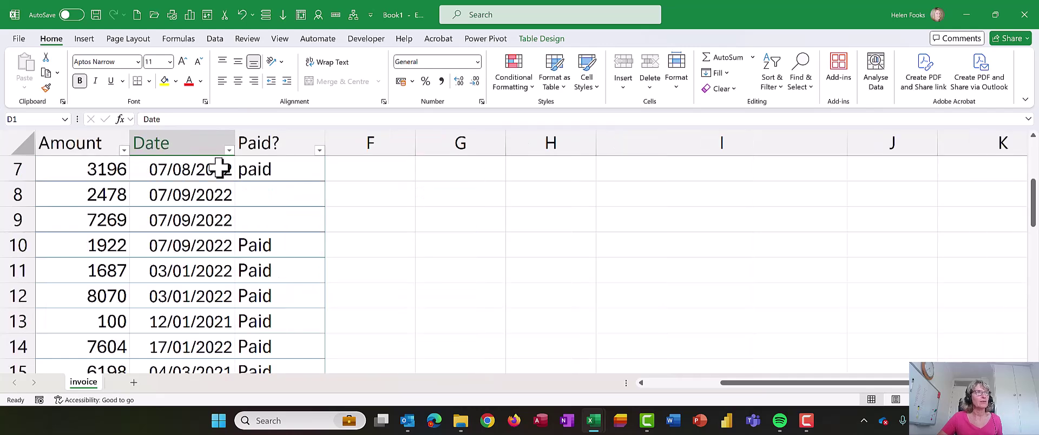
key(ctrl+Home)
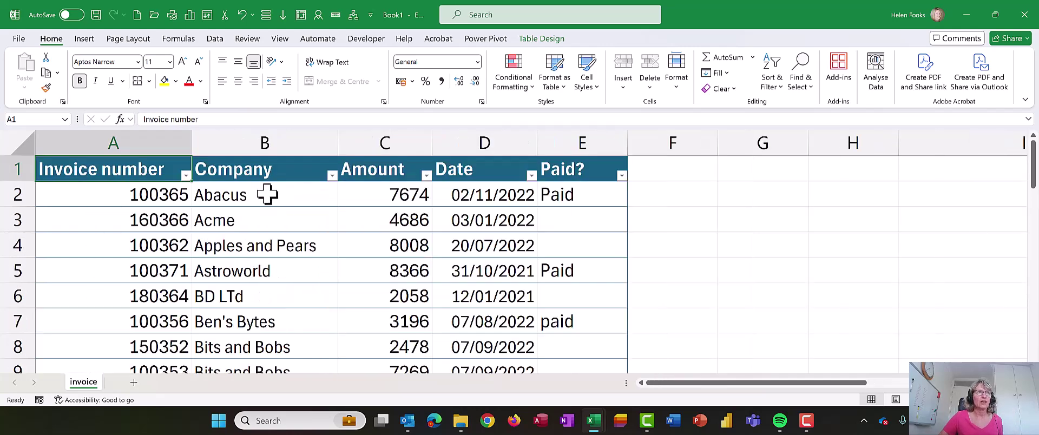
Move the entire Amount column, including its header, between the Date and Paid? columns
click(357, 178)
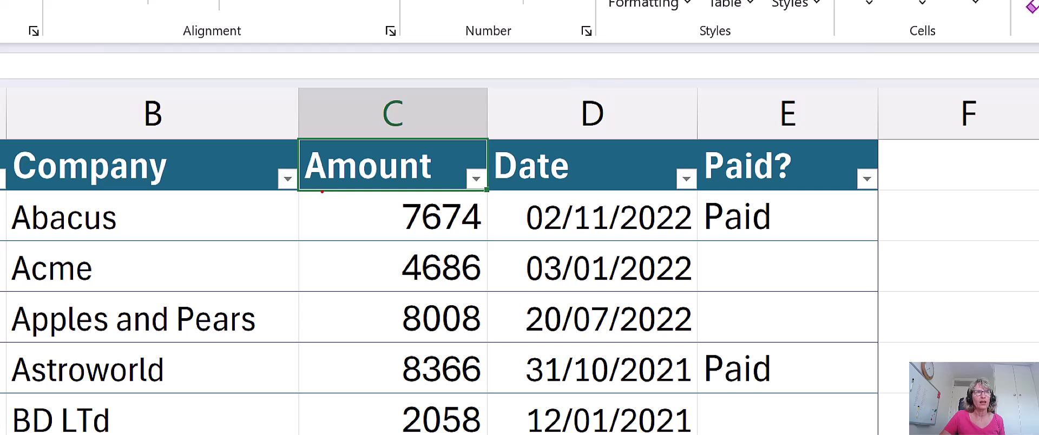
drag(322, 191, 393, 182)
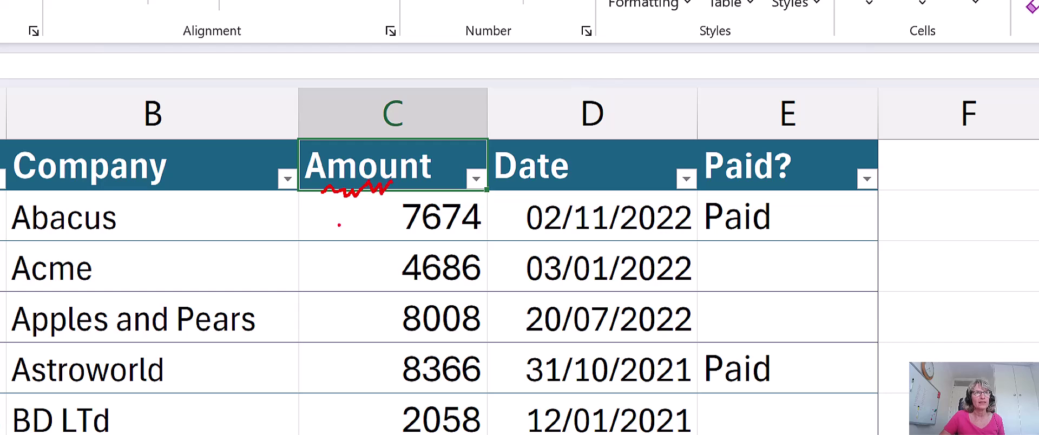
key(Escape)
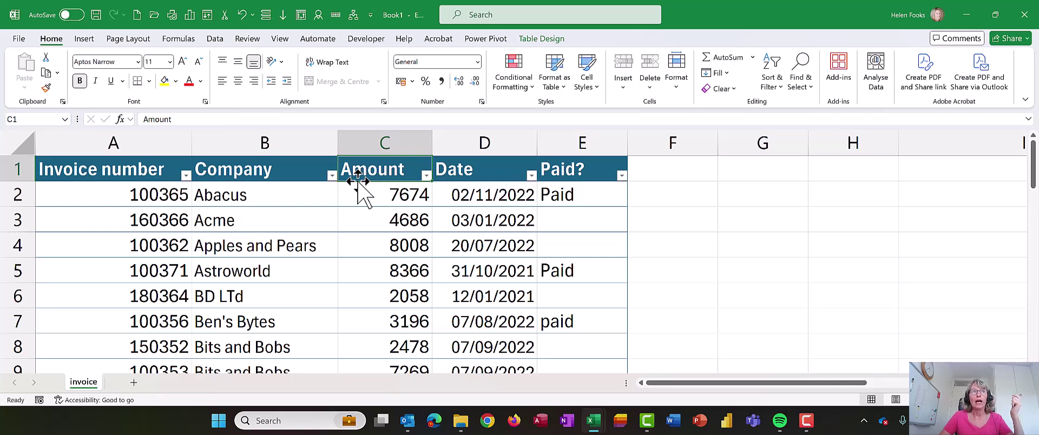
click(358, 183)
drag(358, 183, 364, 184)
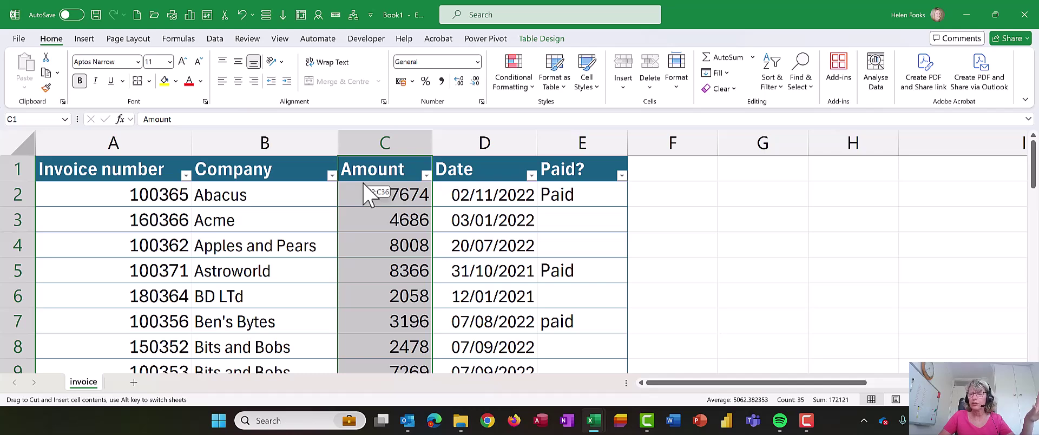
drag(364, 184, 541, 161)
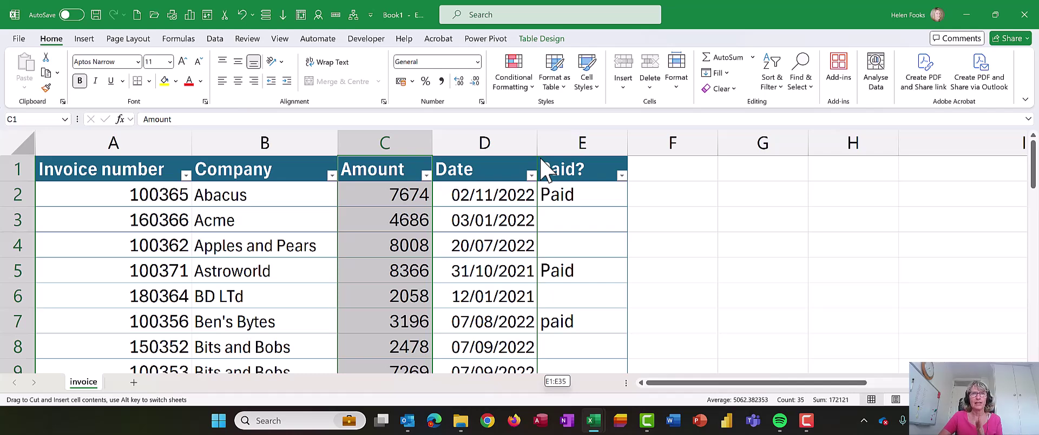
drag(542, 169, 541, 167)
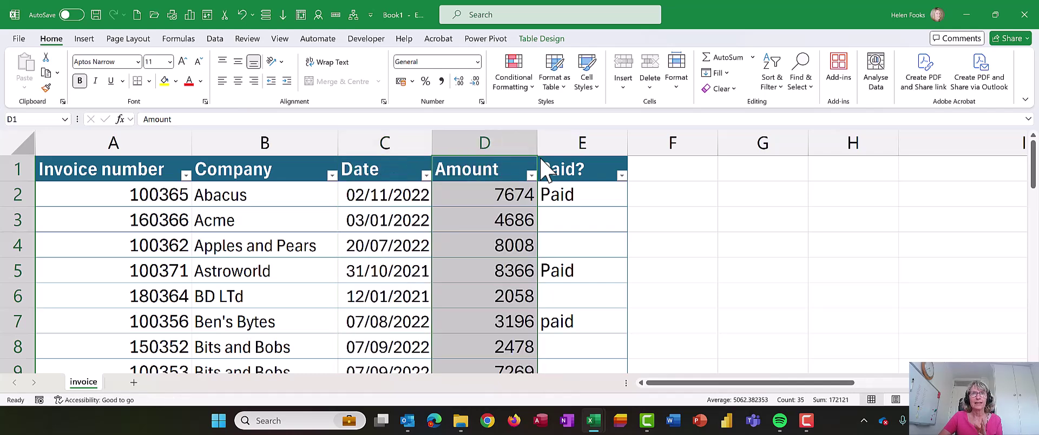
click(520, 193)
Try to move the Company column with its header to the range D2:D36
click(309, 170)
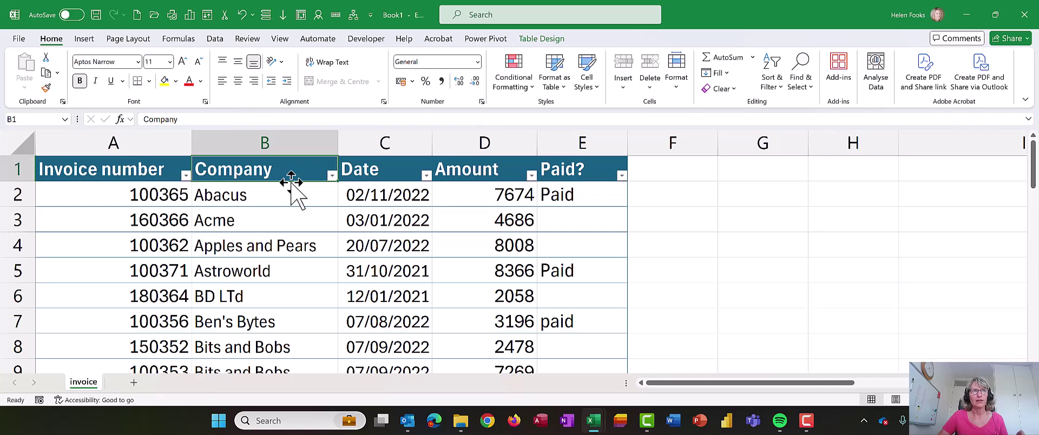
key(ctrl+shift+Down)
drag(291, 183, 410, 186)
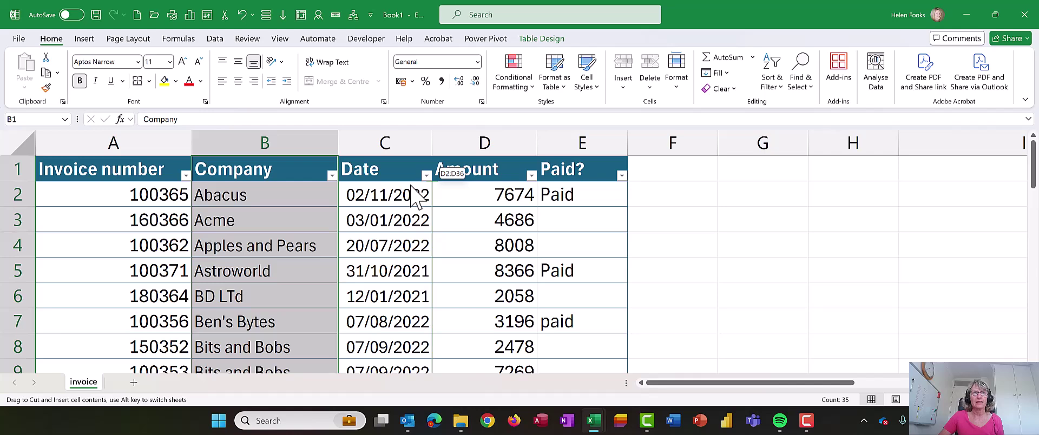
drag(410, 185, 411, 185)
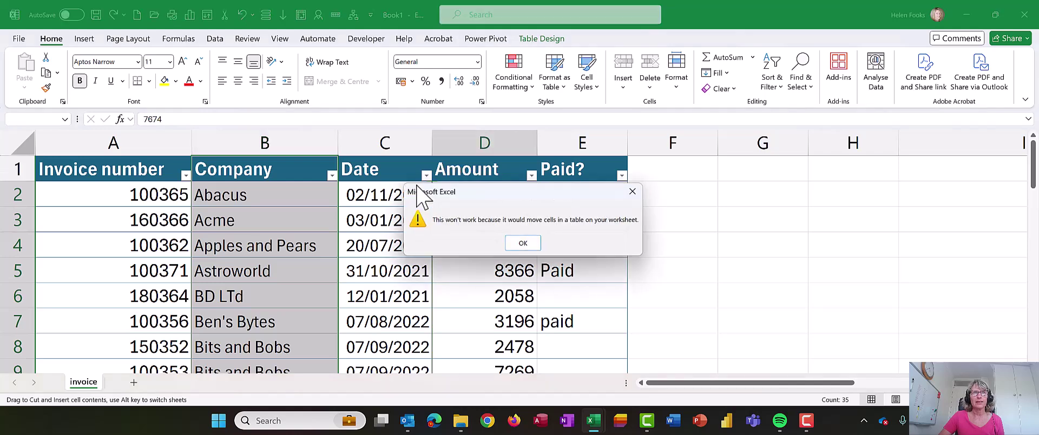
click(523, 242)
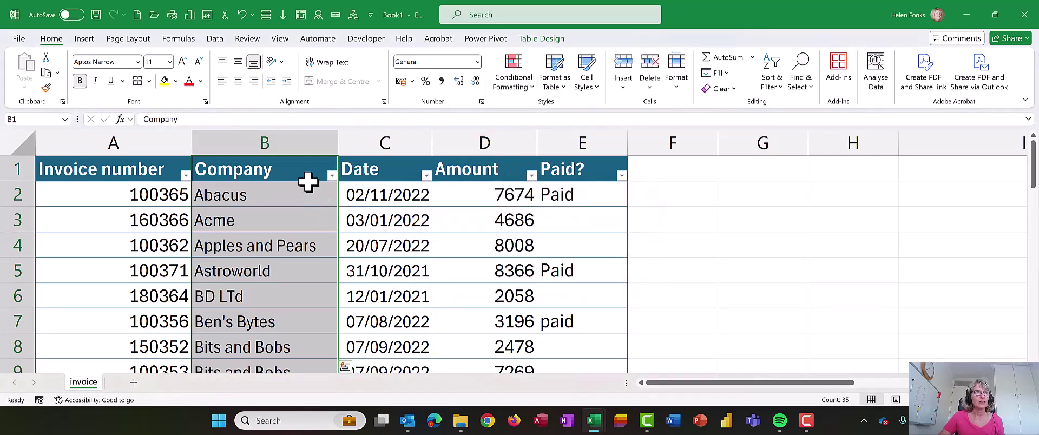
Move the entire Company column, including its header, between the Date and Amount columns
click(299, 174)
key(ctrl+space)
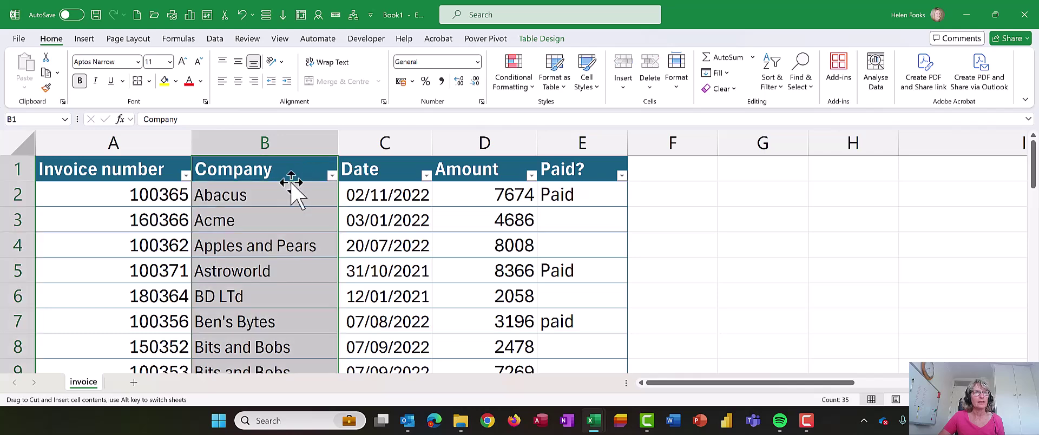
drag(290, 183, 430, 168)
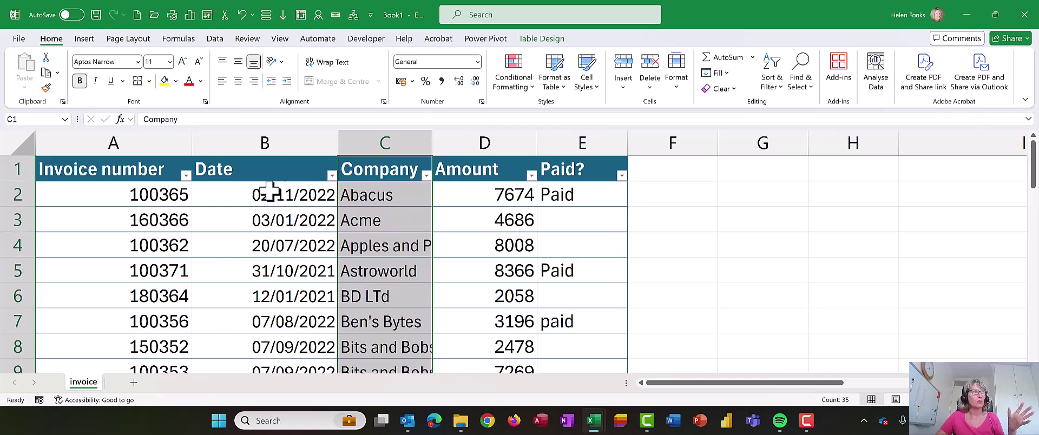
Move the entire Invoice number column, including its header, between the Amount and Paid? columns
click(146, 176)
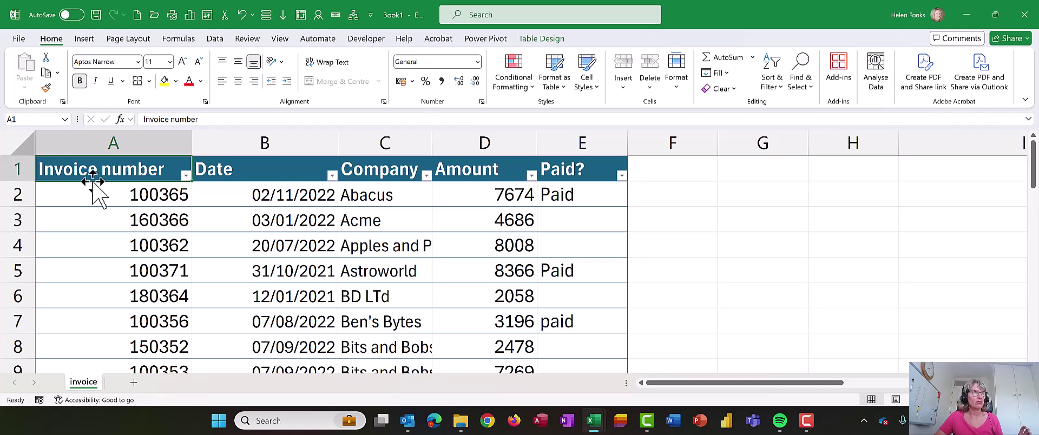
key(ctrl+shift+Down)
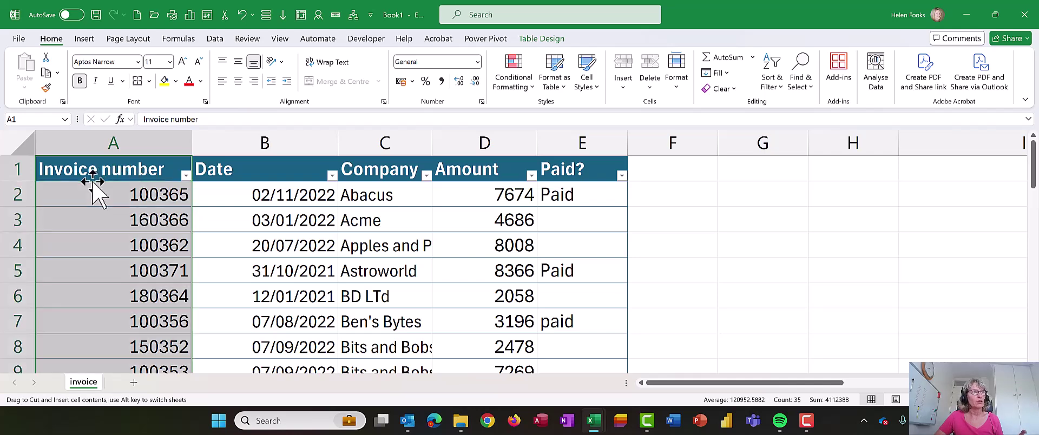
mouse_move(92, 182)
mouse_down()
mouse_move(547, 186)
mouse_move(531, 163)
mouse_up()
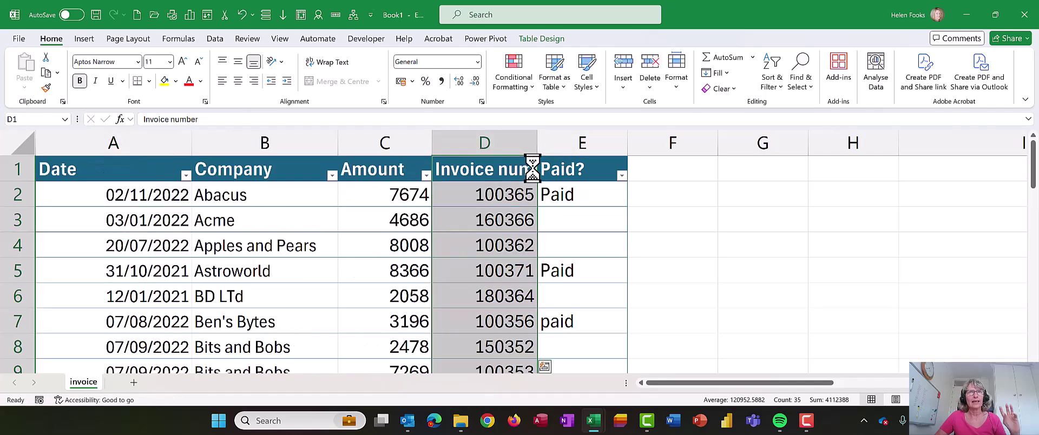
click(423, 198)
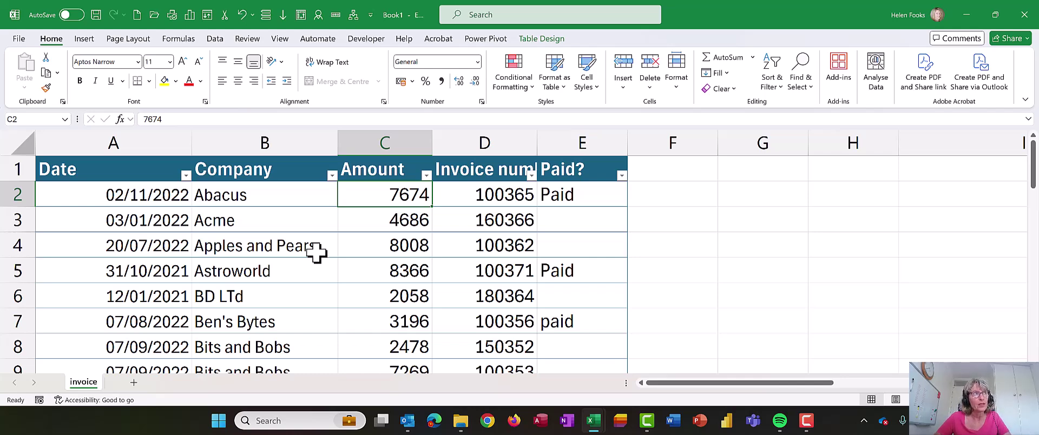
Compare selecting only the Acme record within the table with selecting the whole of worksheet row 3
click(51, 222)
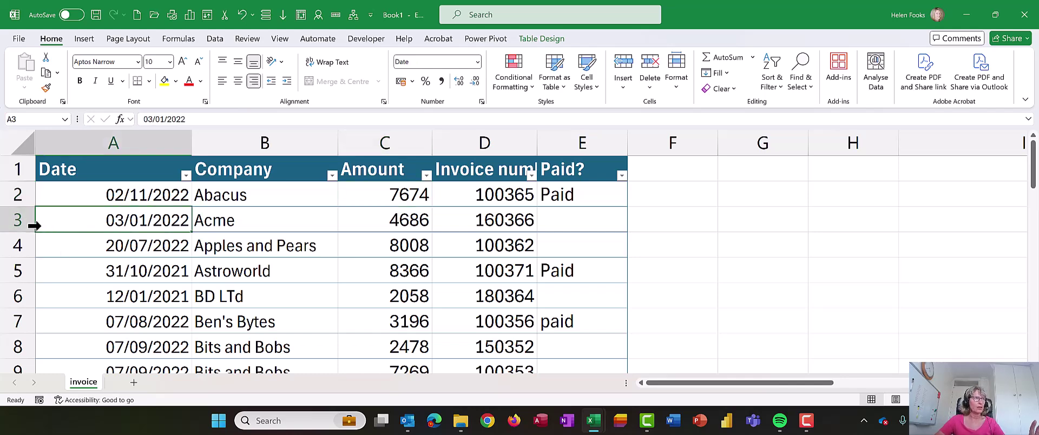
click(35, 223)
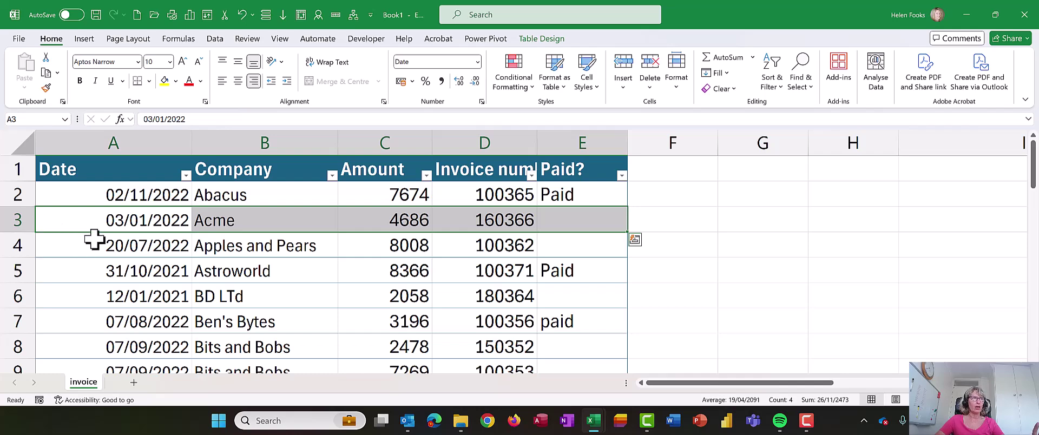
click(61, 241)
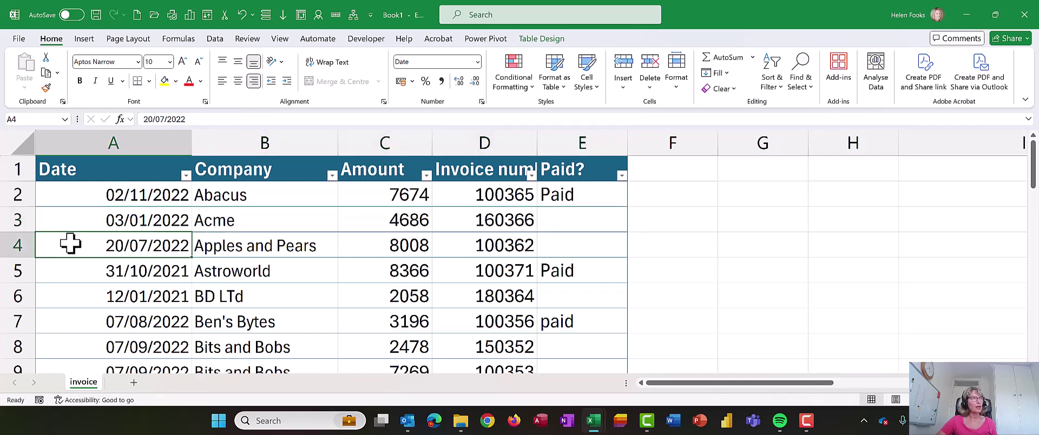
click(14, 220)
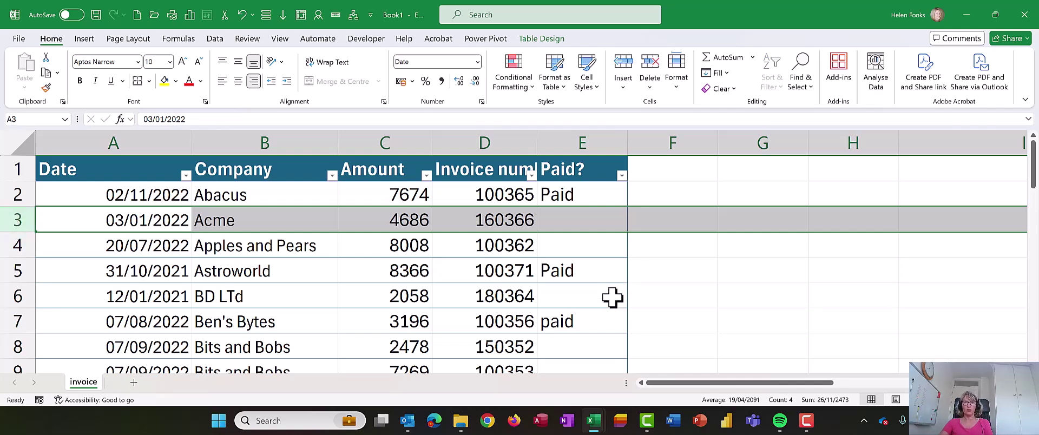
drag(691, 385, 647, 390)
click(205, 287)
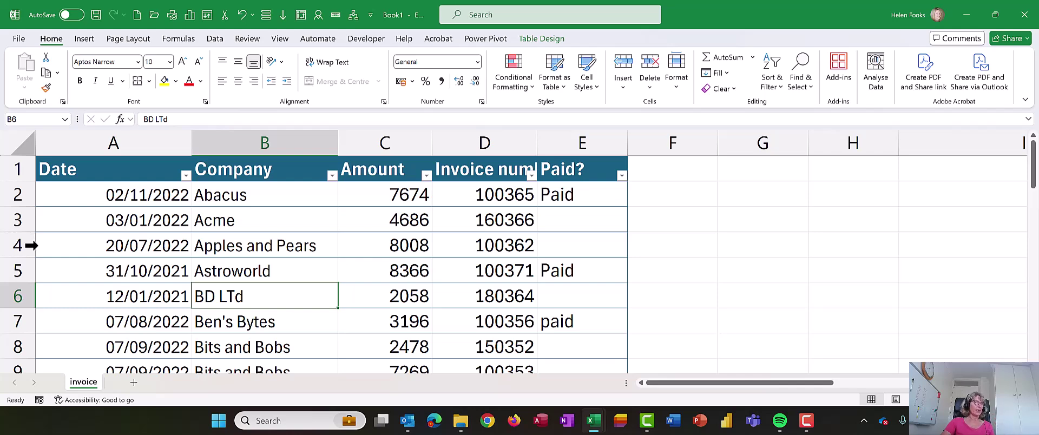
Move the Apples and Pears record within the table to between BD LTd and Ben's Bytes
click(31, 245)
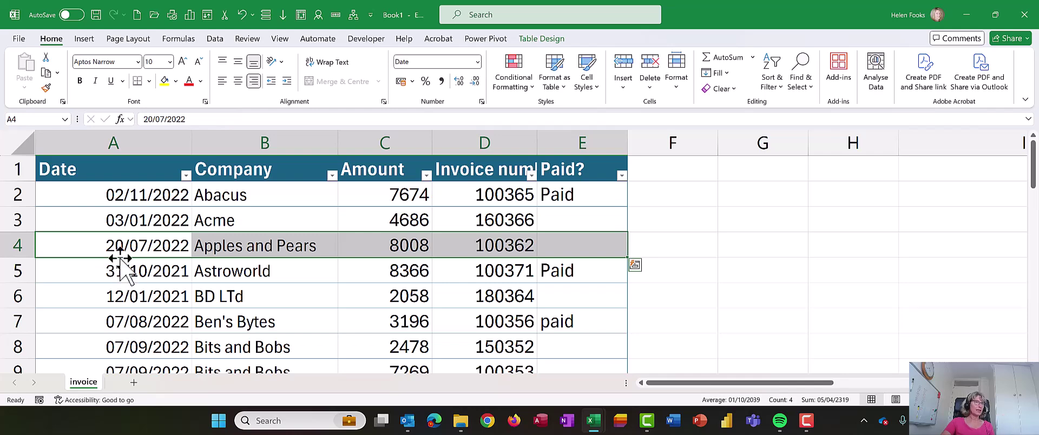
drag(121, 260, 127, 305)
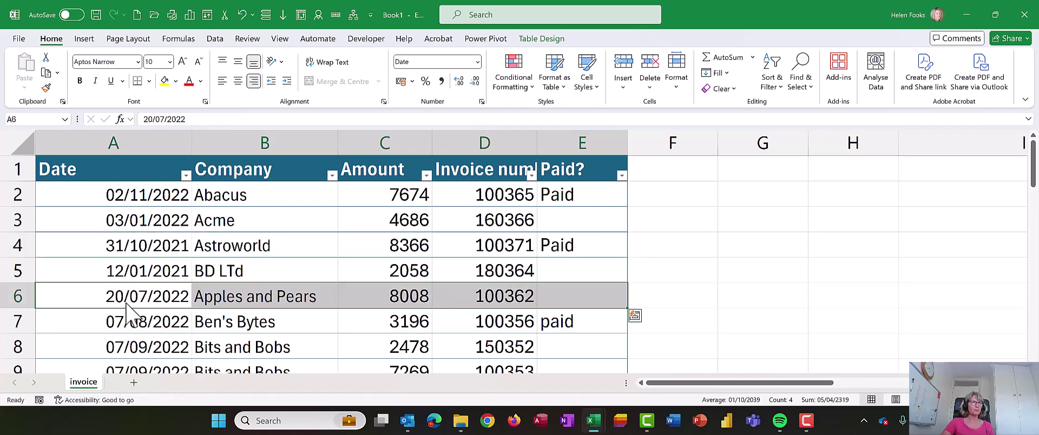
click(81, 312)
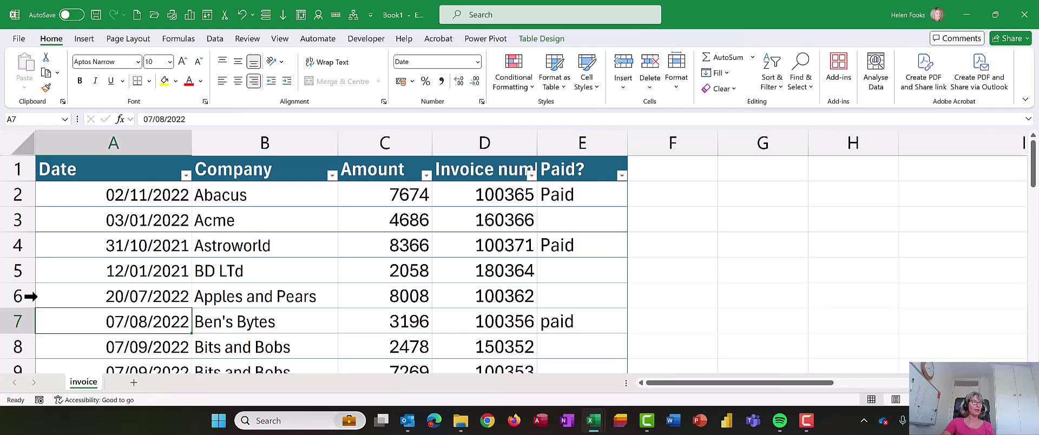
Move the Apples and Pears record within the table to row 3, between Abacus and Acme
click(27, 296)
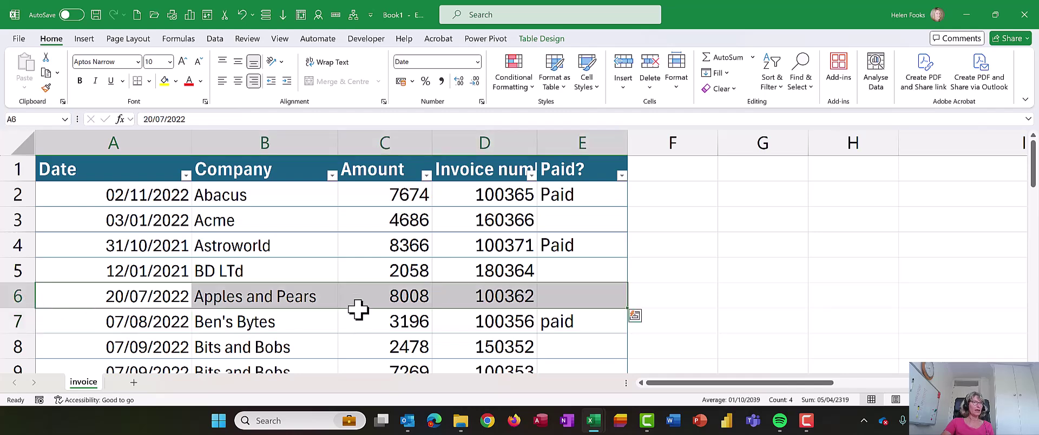
drag(351, 284, 362, 206)
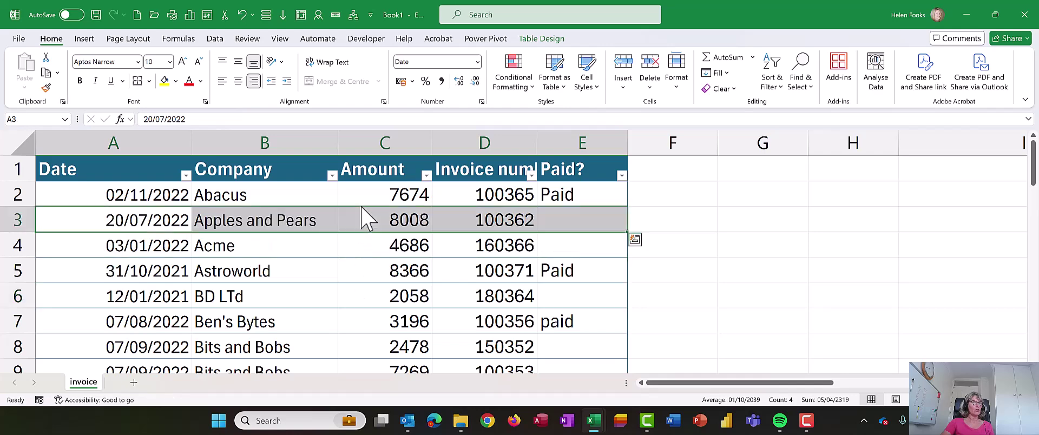
click(348, 247)
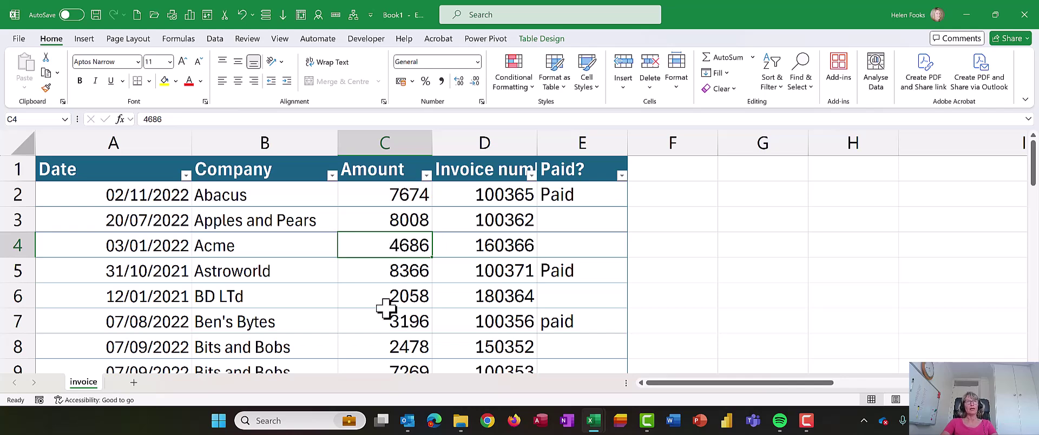